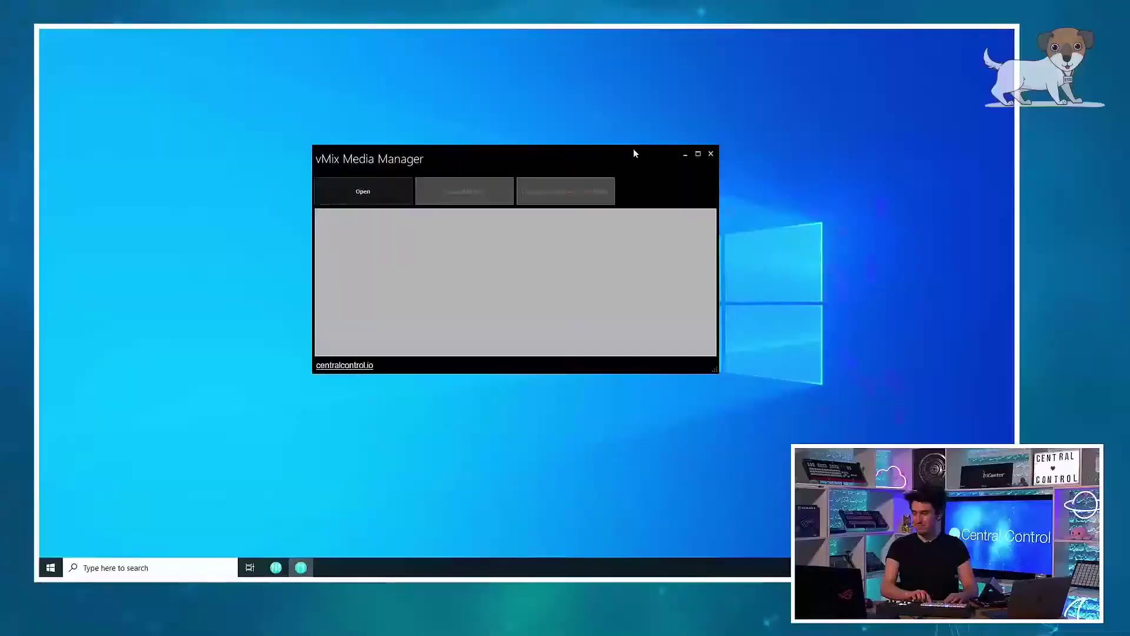
# Step: Launch vMix from Windows search and pick Central Control Show.vmix in the VMM DEMO folder
pyautogui.moveTo(634, 153); pyautogui.dragTo(593, 146)
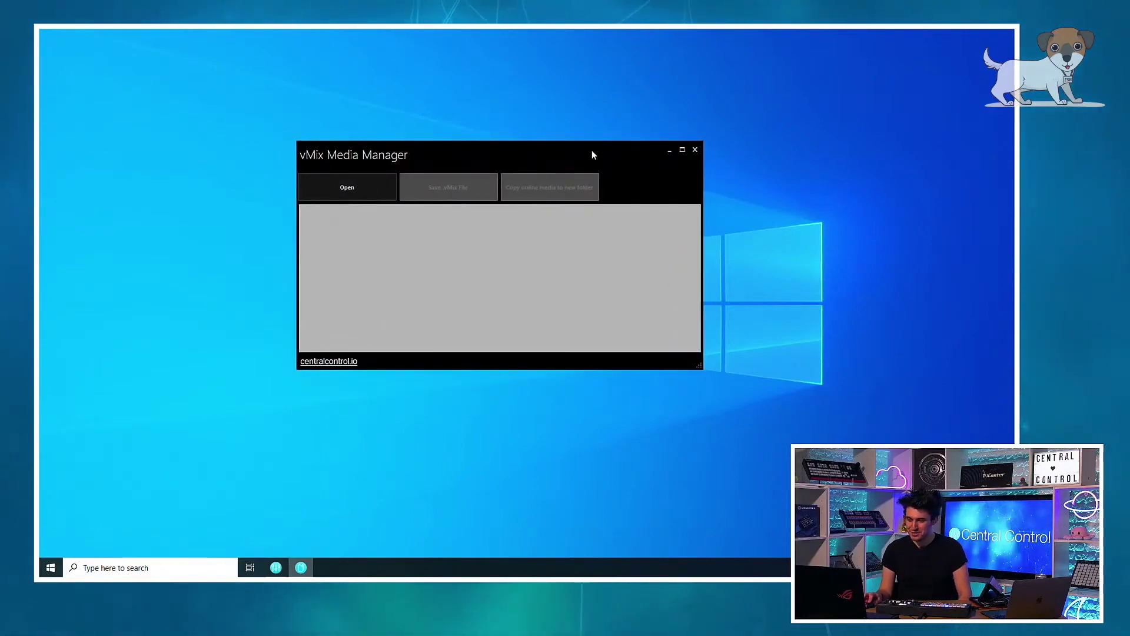
pyautogui.click(104, 564)
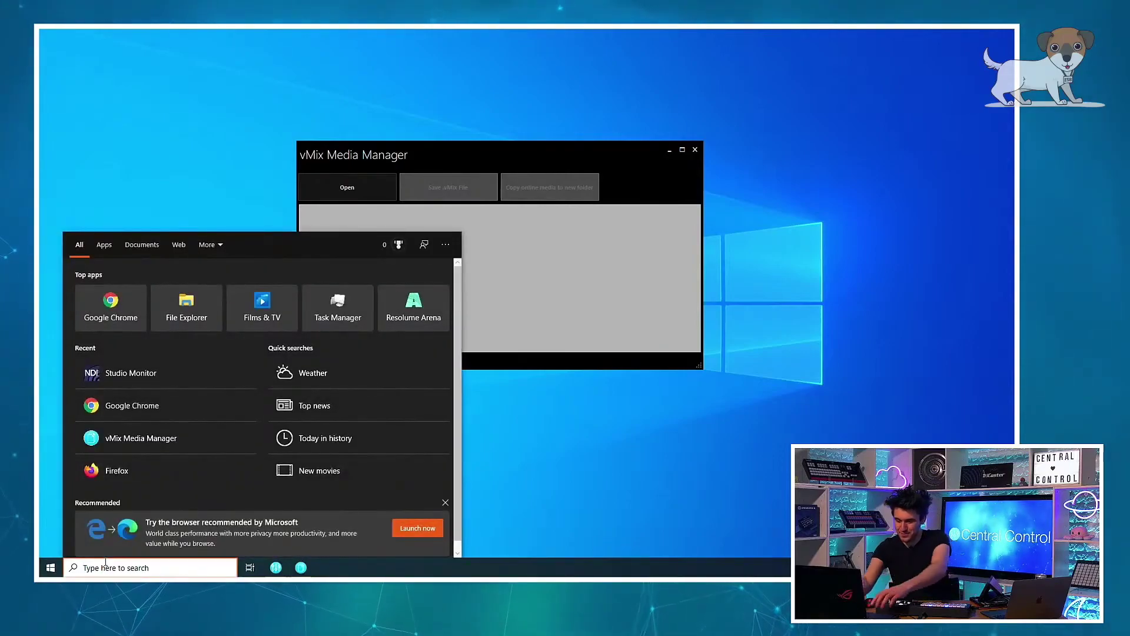
pyautogui.write('vmix')
pyautogui.press('Return')
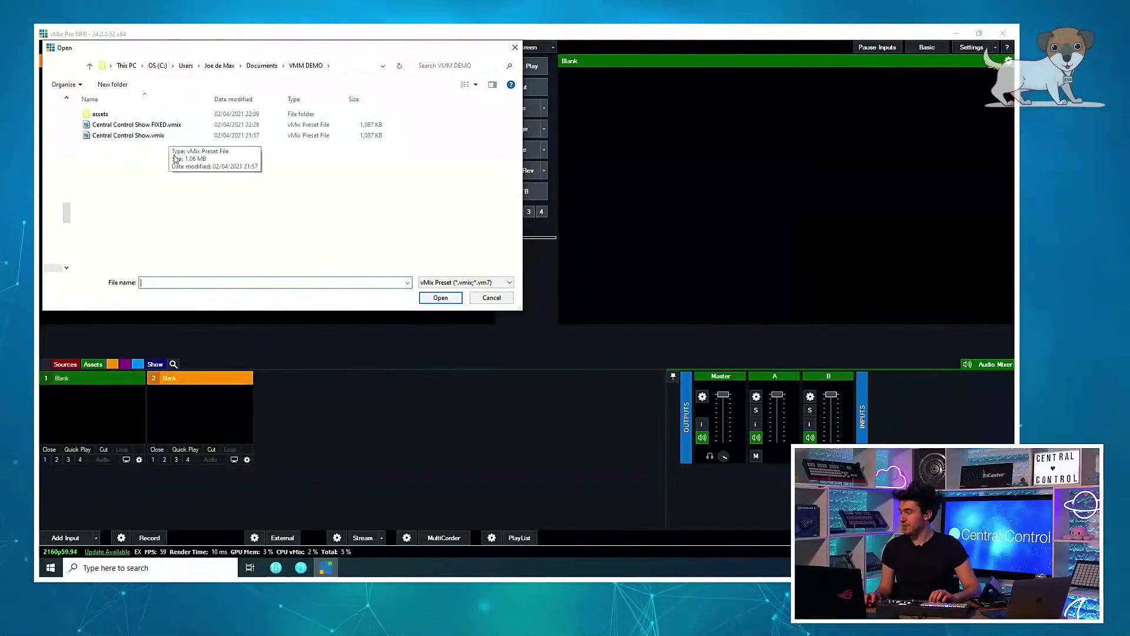
pyautogui.click(167, 136)
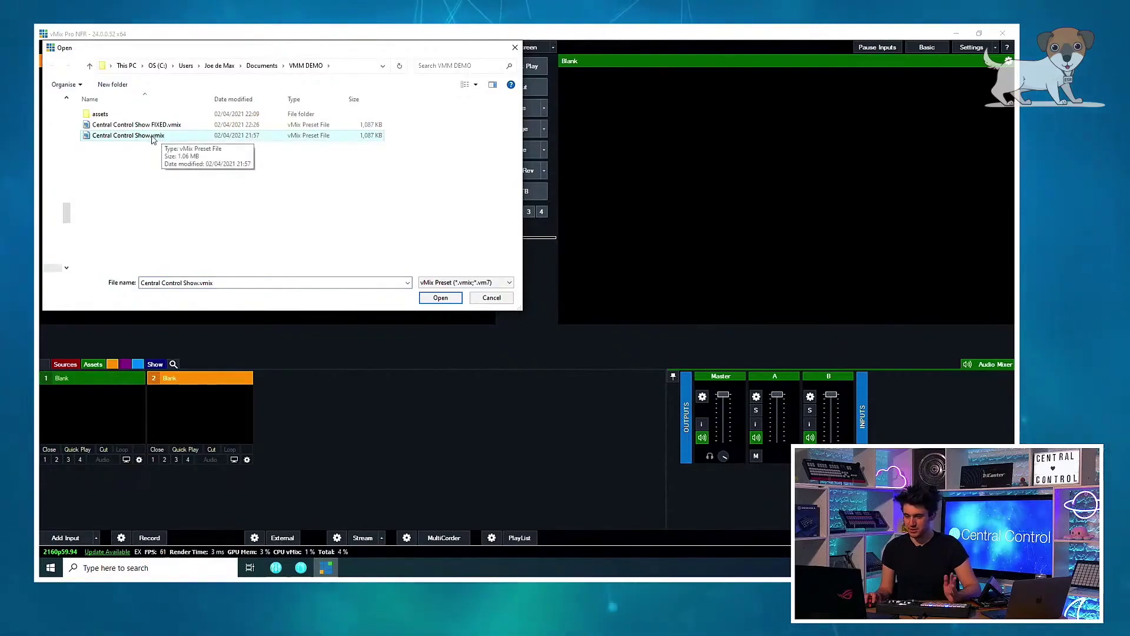
# Step: Open the Central Control Show preset and confirm loading all its inputs
pyautogui.doubleClick(153, 137)
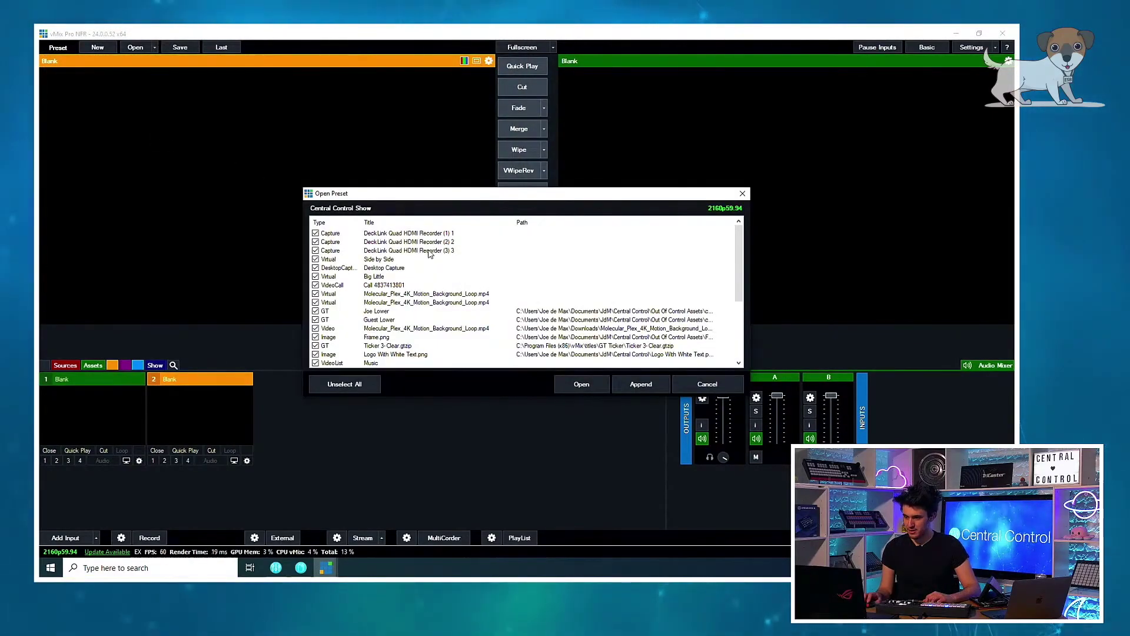
pyautogui.scroll(-4, 429, 248)
pyautogui.click(581, 384)
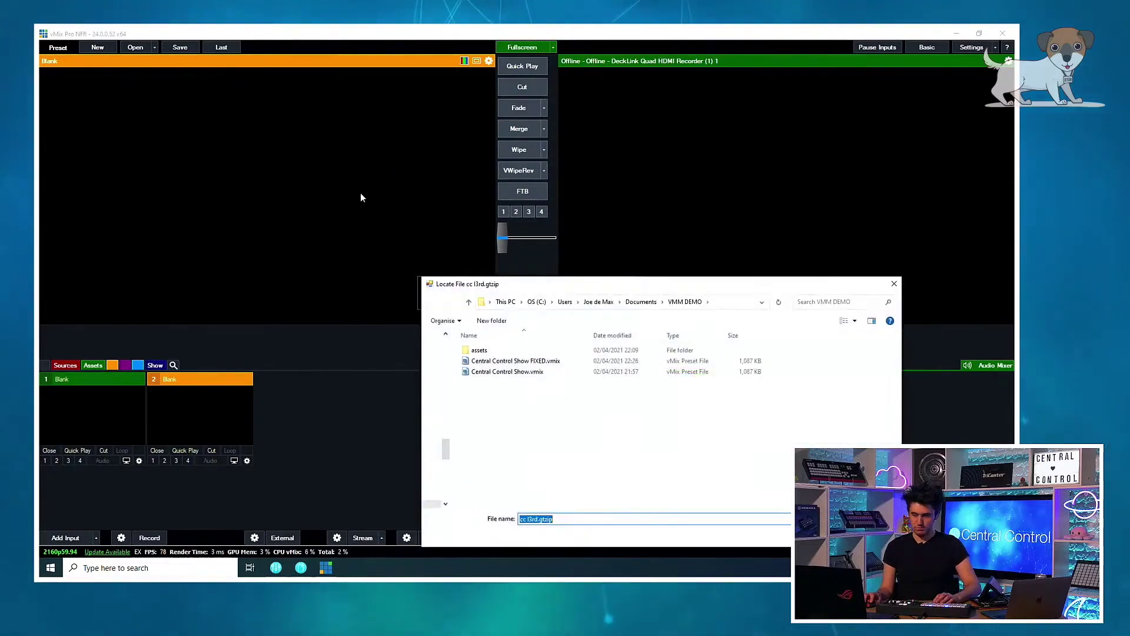
# Step: Locate the missing cc l3rd.gtzip in assets\titles for both title prompts
pyautogui.moveTo(496, 292); pyautogui.dragTo(374, 212)
pyautogui.doubleClick(353, 270)
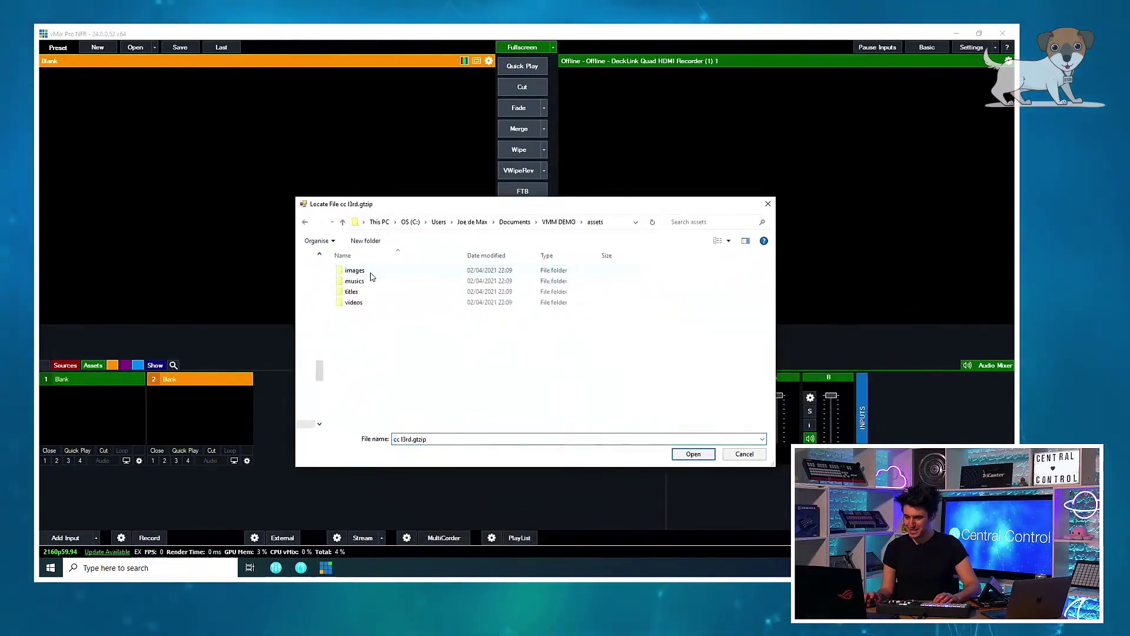
pyautogui.doubleClick(353, 291)
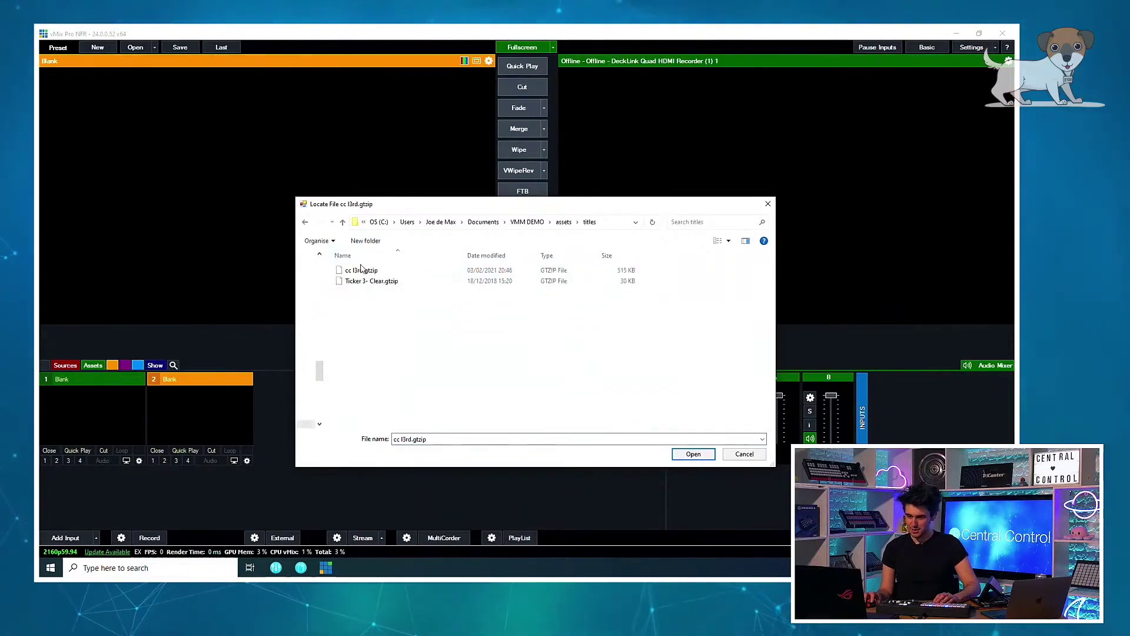
pyautogui.doubleClick(356, 270)
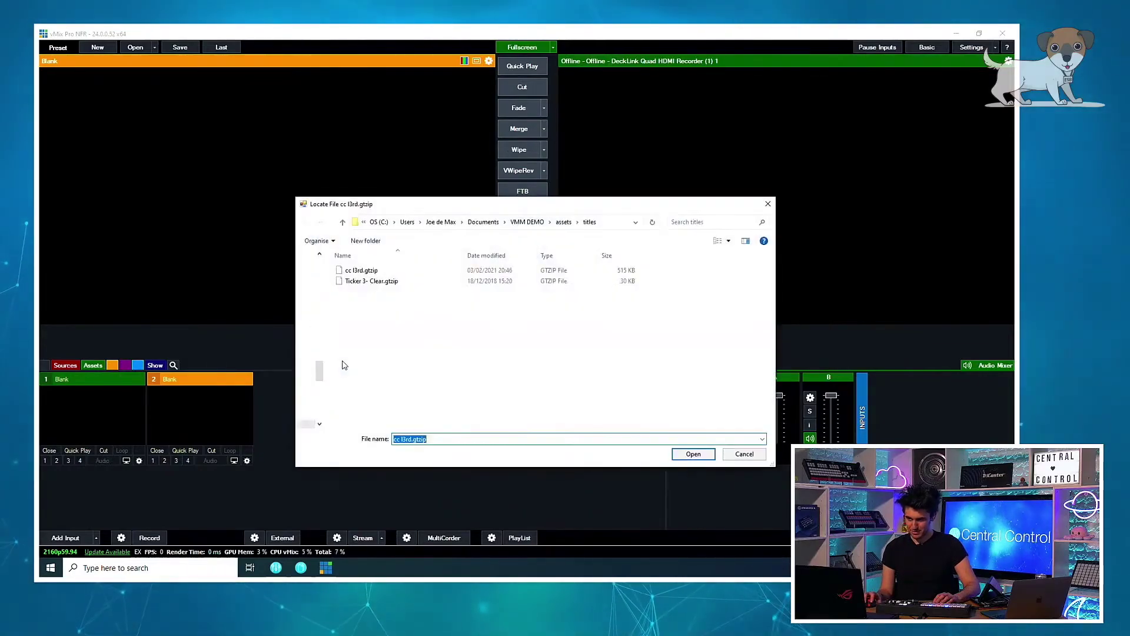
pyautogui.doubleClick(387, 273)
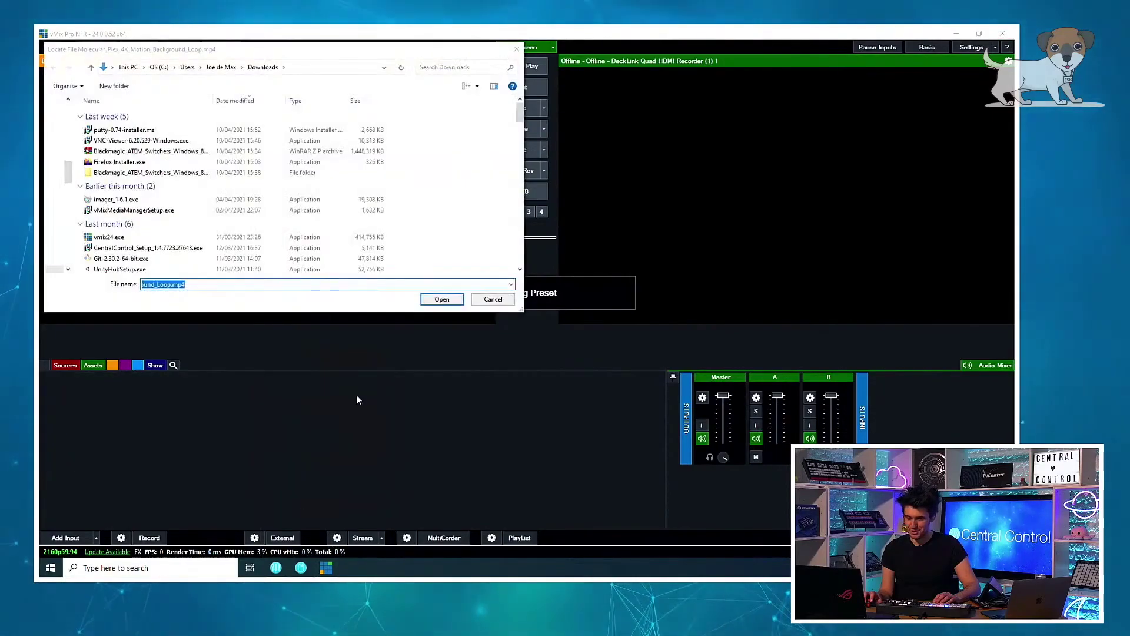
# Step: Force-quit the stuck vMix process from Task Manager with End task
pyautogui.press('super')
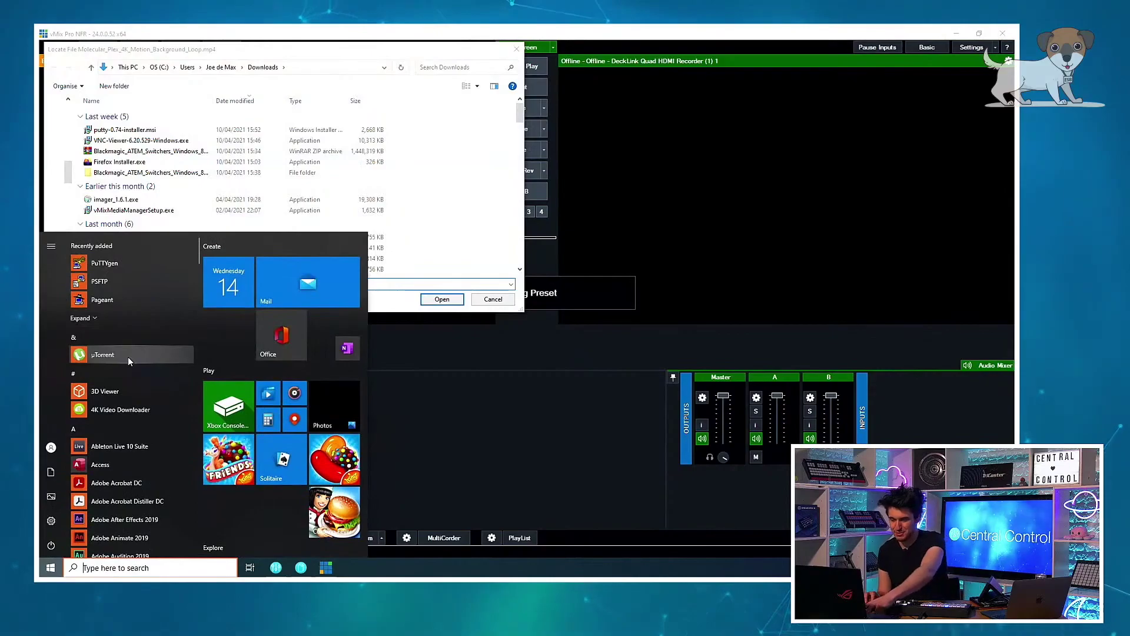
pyautogui.write('task')
pyautogui.press('Return')
pyautogui.click(166, 171)
pyautogui.rightClick(170, 216)
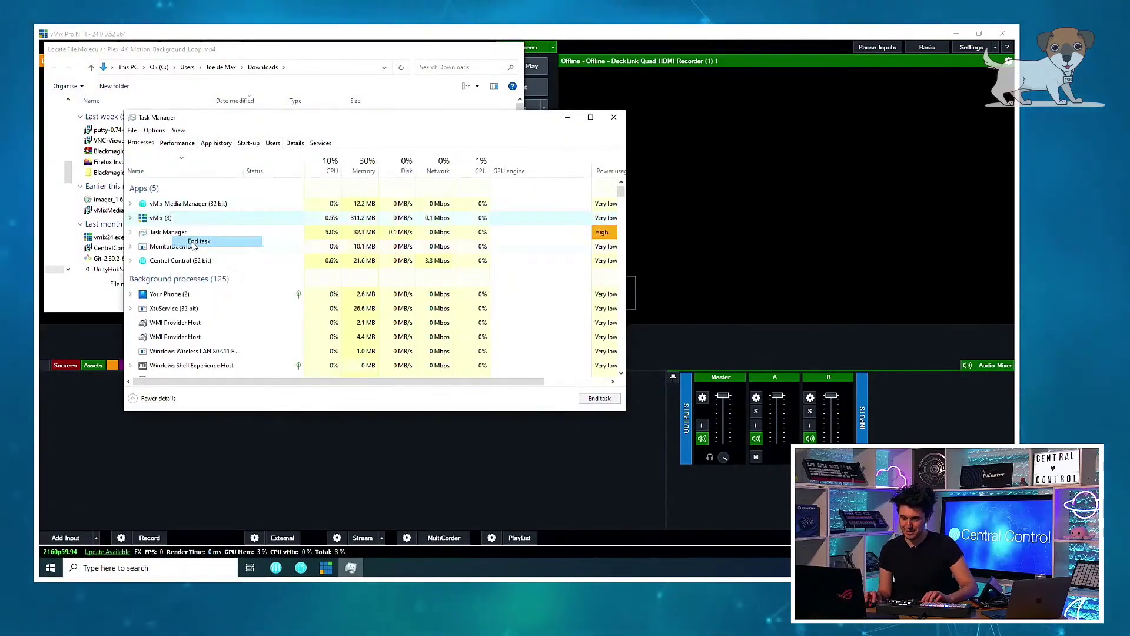
pyautogui.click(199, 241)
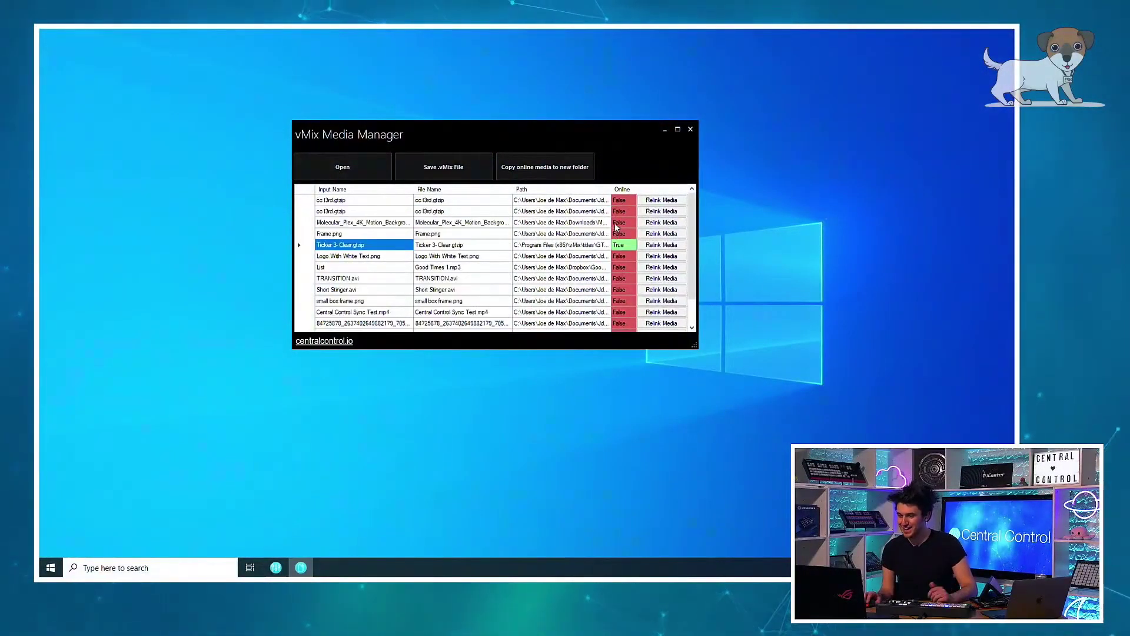
# Step: Scroll the Media Manager grid to review the Online column, with only Ticker 3-Clear.gtzip online
pyautogui.scroll(-1, 606, 229)
pyautogui.scroll(1, 613, 236)
pyautogui.scroll(-1, 613, 259)
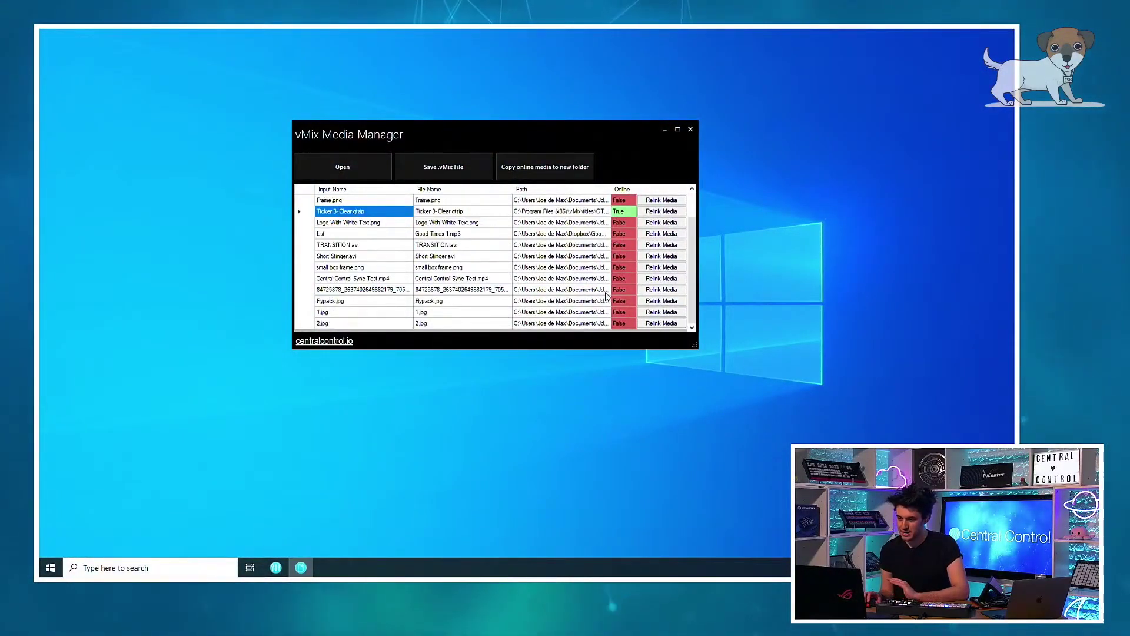
pyautogui.scroll(1, 607, 291)
pyautogui.scroll(-1, 608, 236)
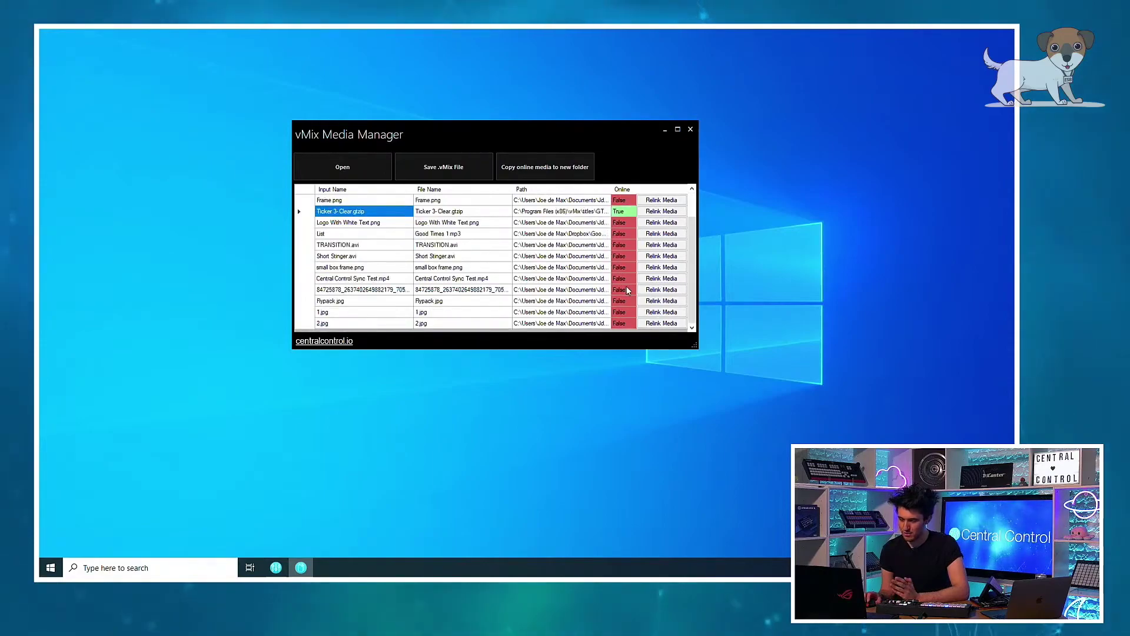
pyautogui.scroll(1, 628, 290)
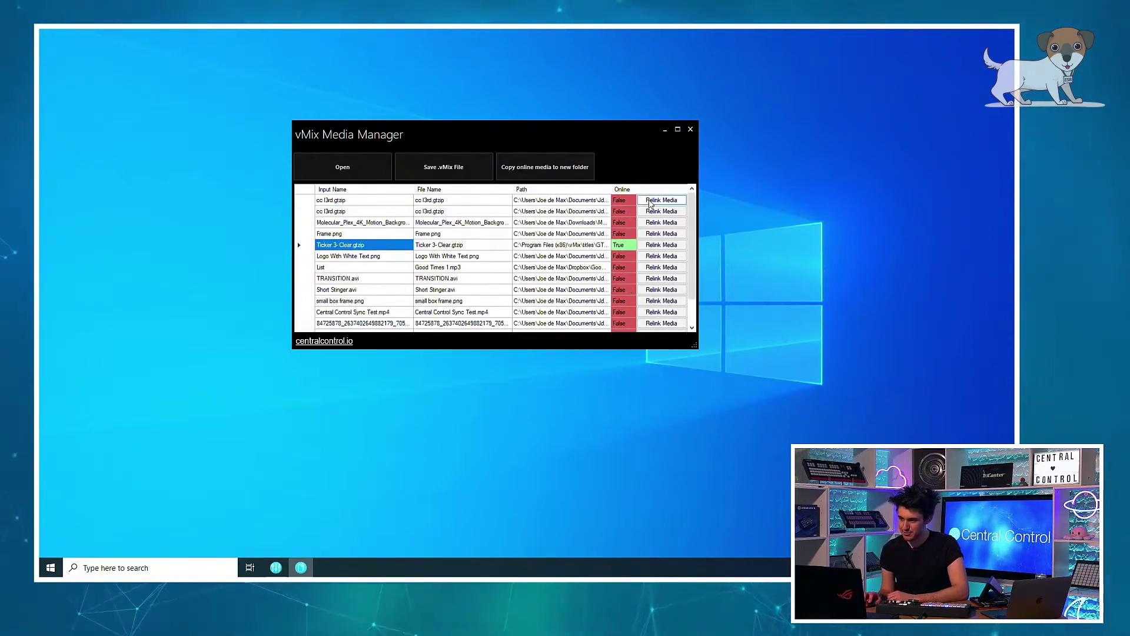
# Step: Relink the missing cc l3rd.gtzip title from assets\titles and search that folder for other files
pyautogui.click(652, 201)
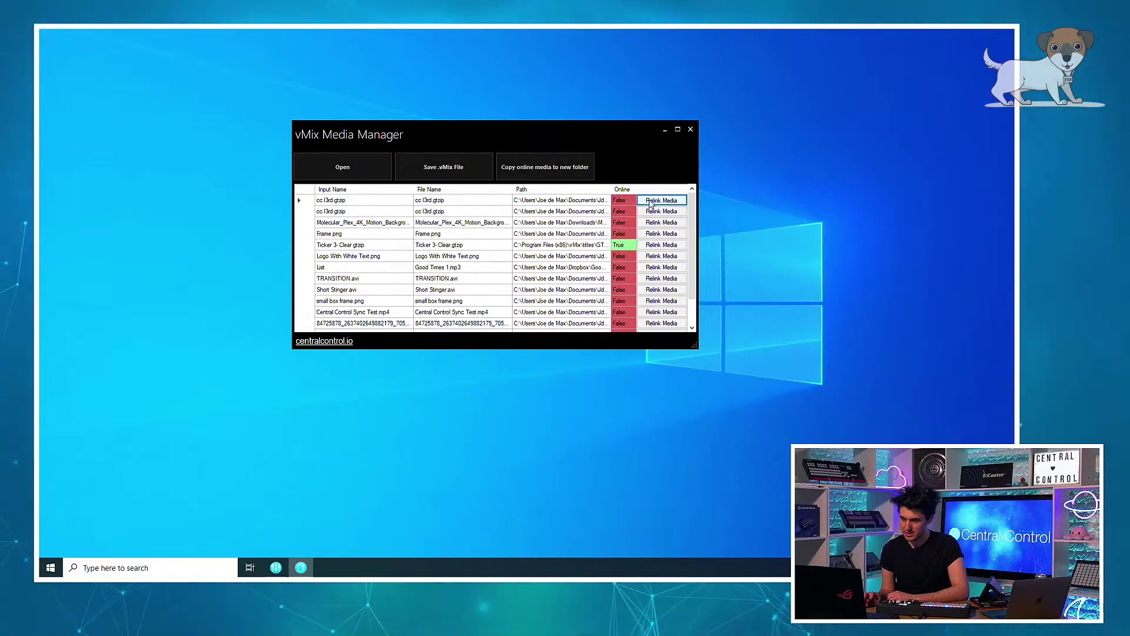
pyautogui.doubleClick(406, 196)
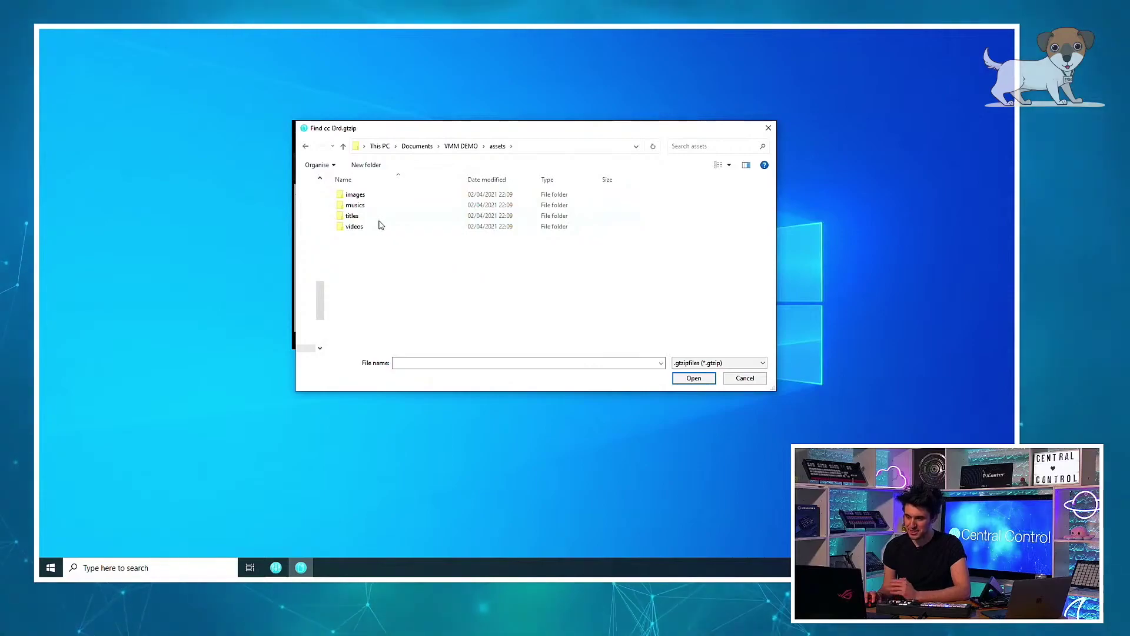
pyautogui.click(380, 221)
pyautogui.doubleClick(380, 222)
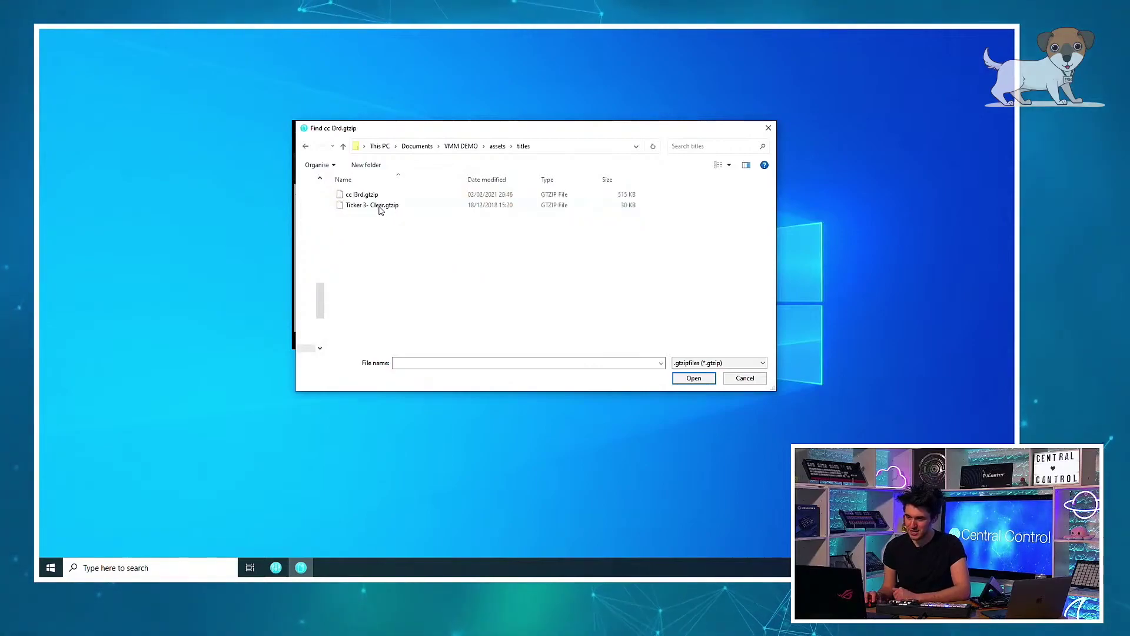
pyautogui.doubleClick(365, 194)
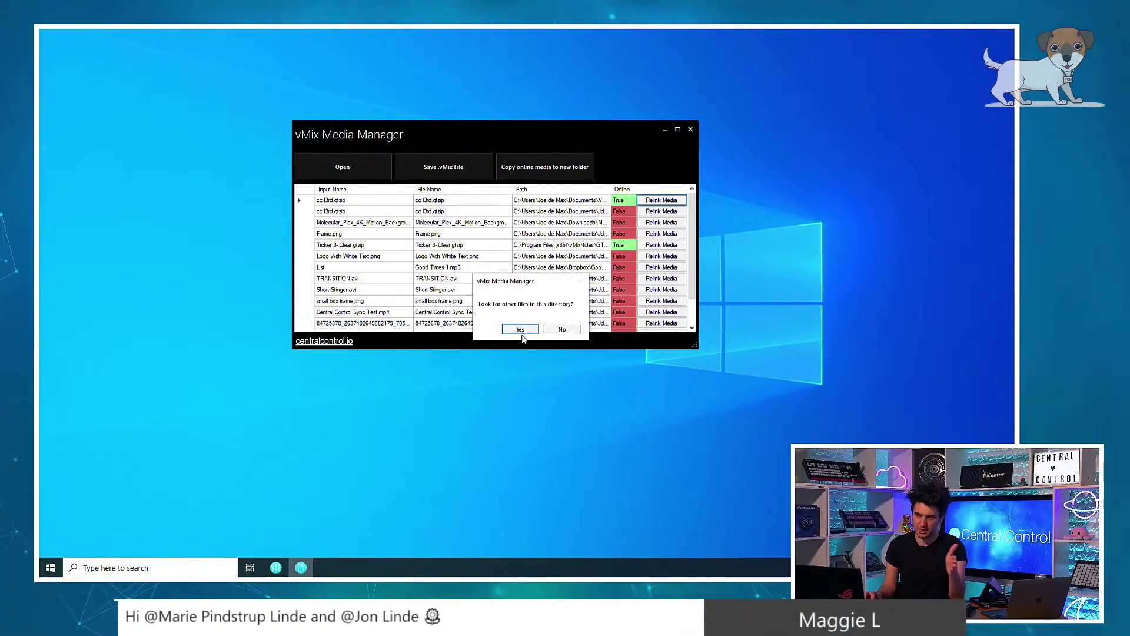
pyautogui.click(521, 331)
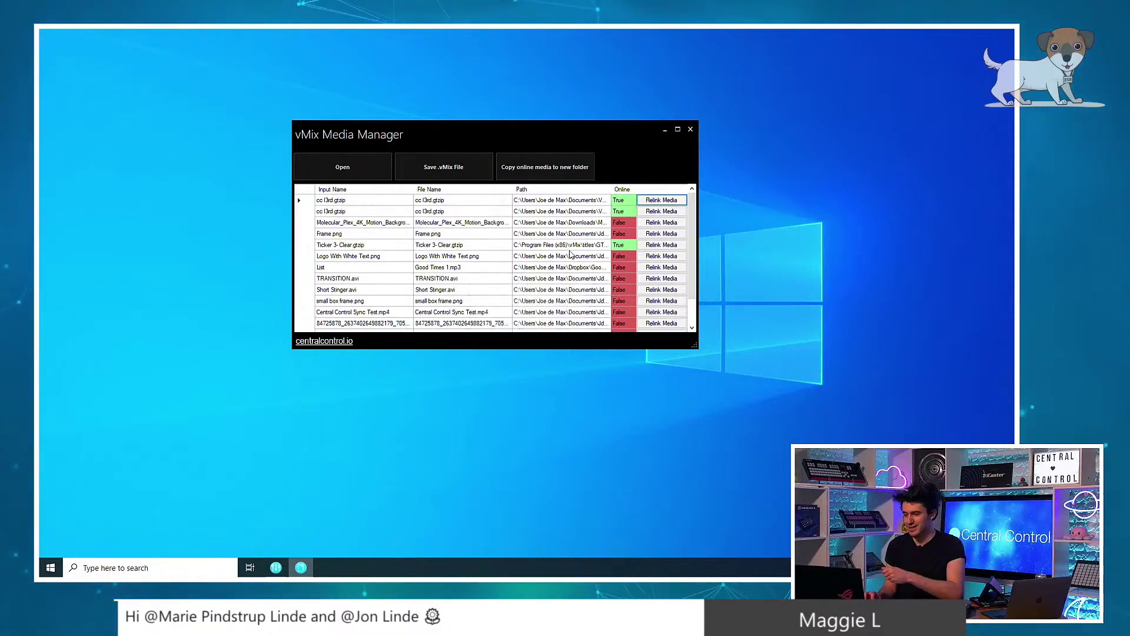
# Step: Relink the Molecular_Plex loop to its mp4 in assets\videos, searching there for other files
pyautogui.click(510, 229)
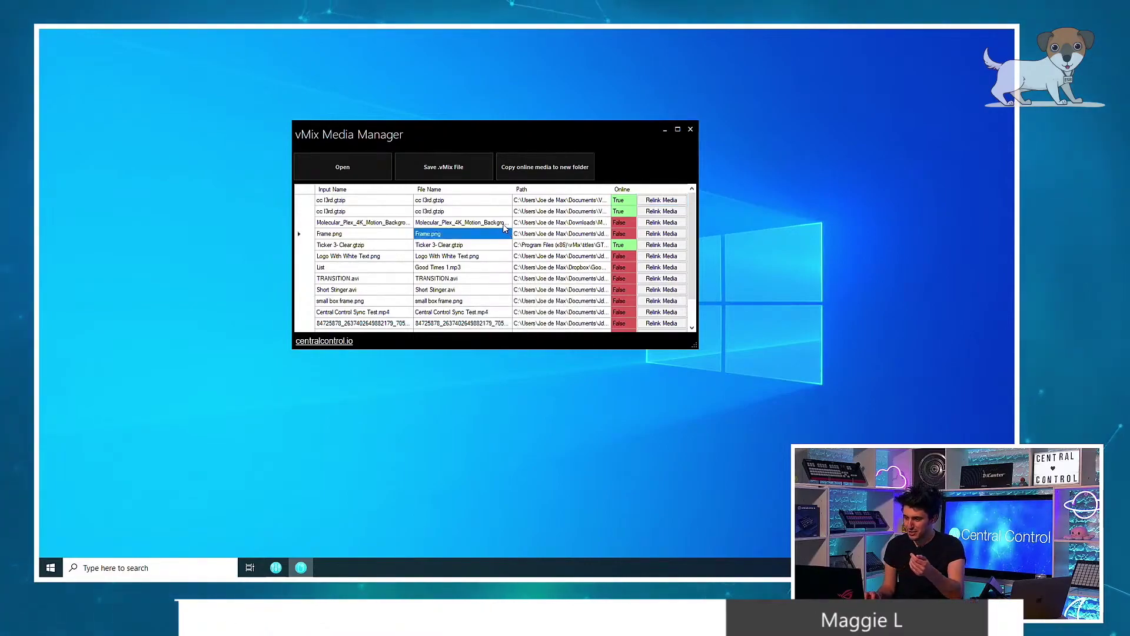
pyautogui.click(656, 225)
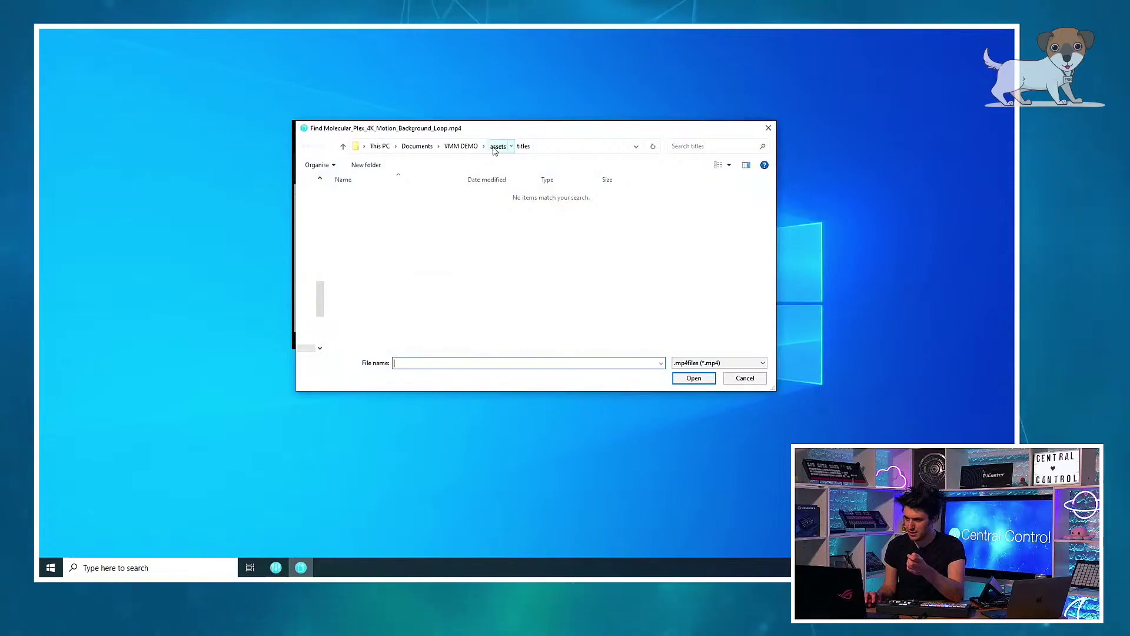
pyautogui.click(497, 147)
pyautogui.doubleClick(393, 214)
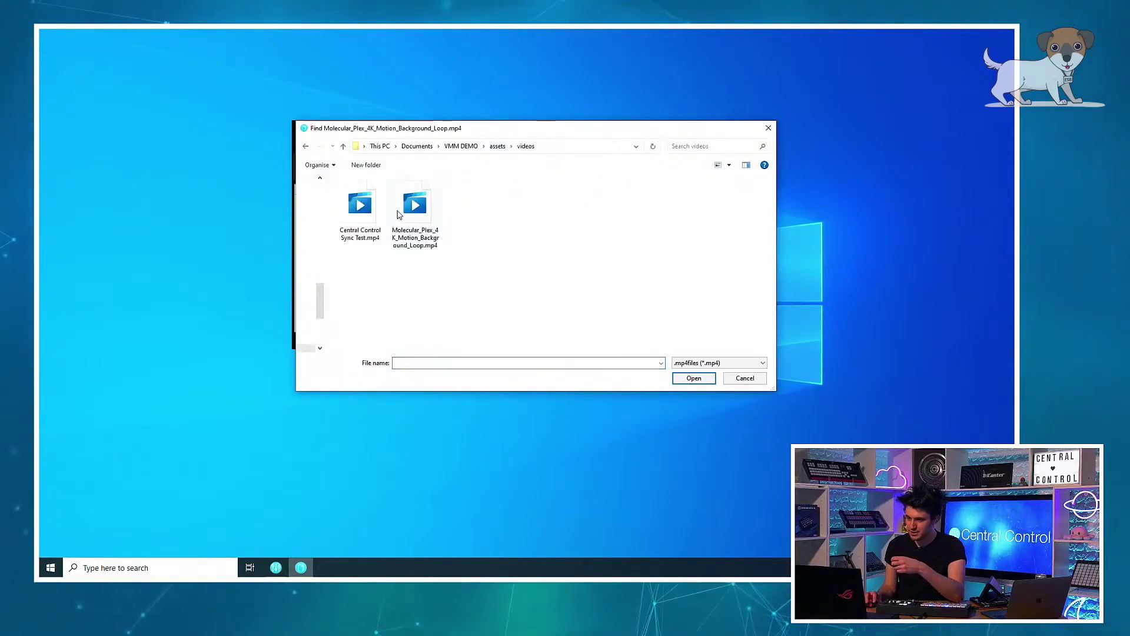
pyautogui.doubleClick(397, 215)
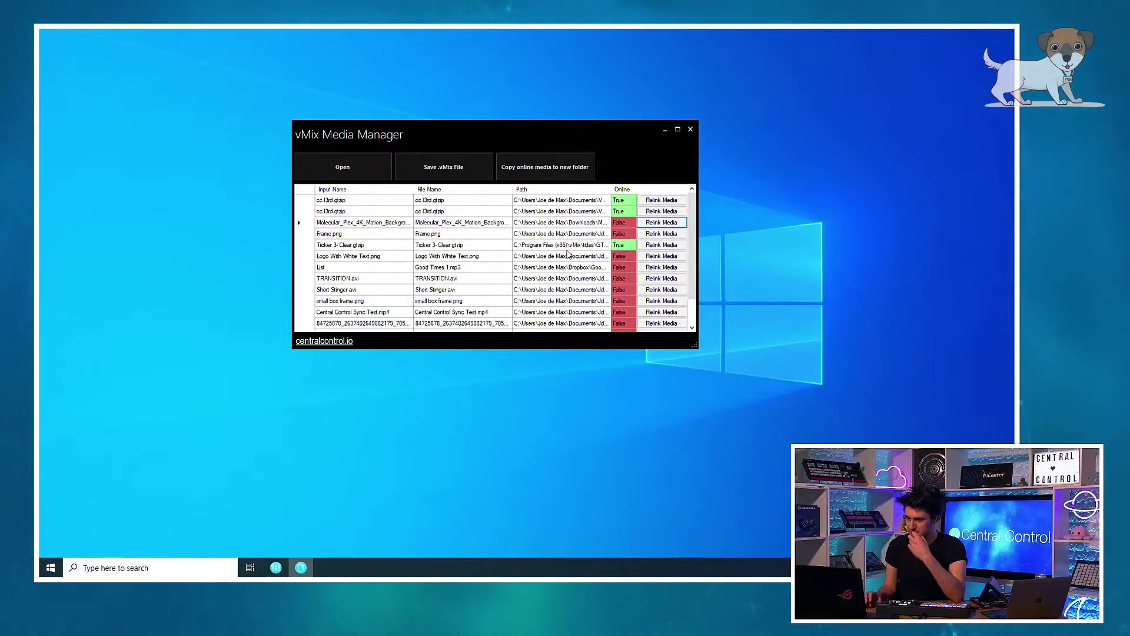
pyautogui.click(521, 329)
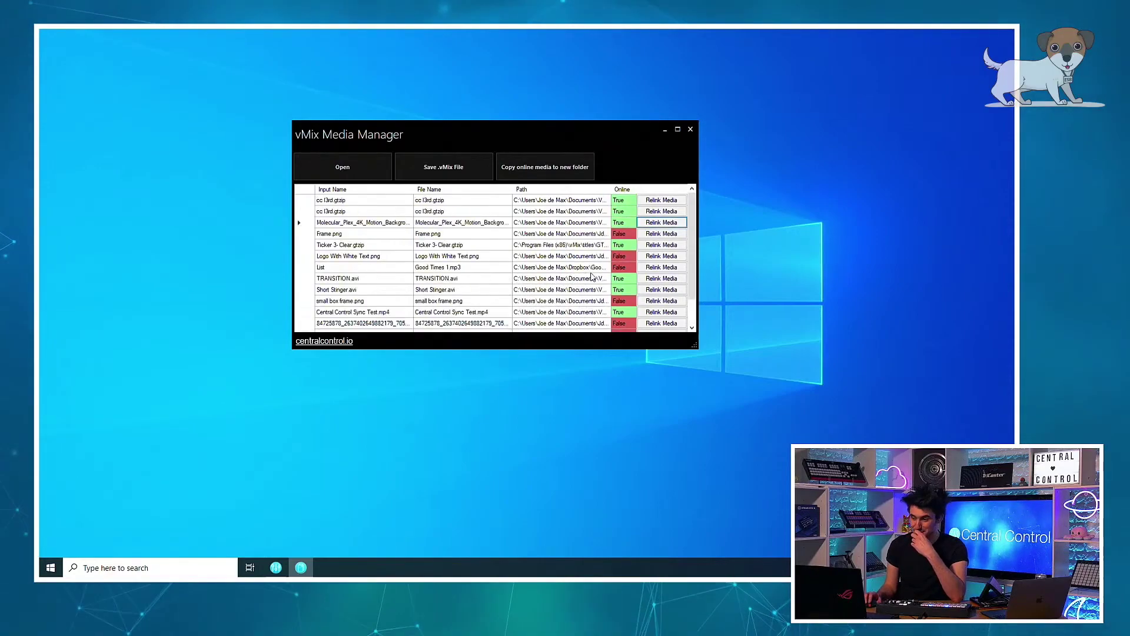
# Step: Relink Frame.png from the assets\images folder
pyautogui.click(662, 234)
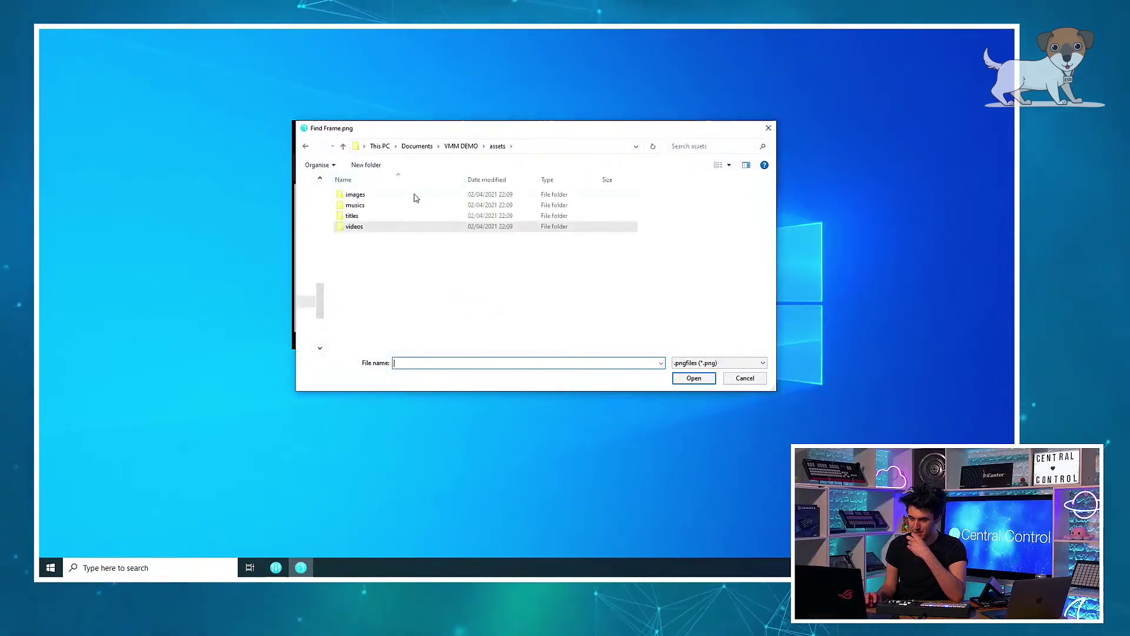
pyautogui.doubleClick(415, 197)
pyautogui.doubleClick(358, 201)
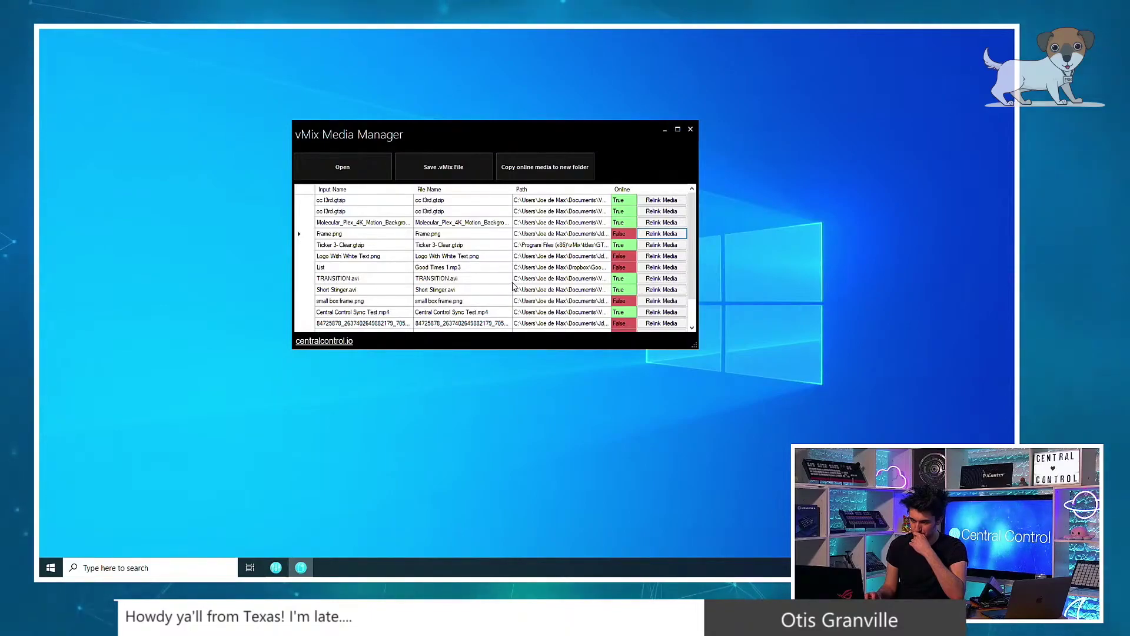
pyautogui.click(517, 328)
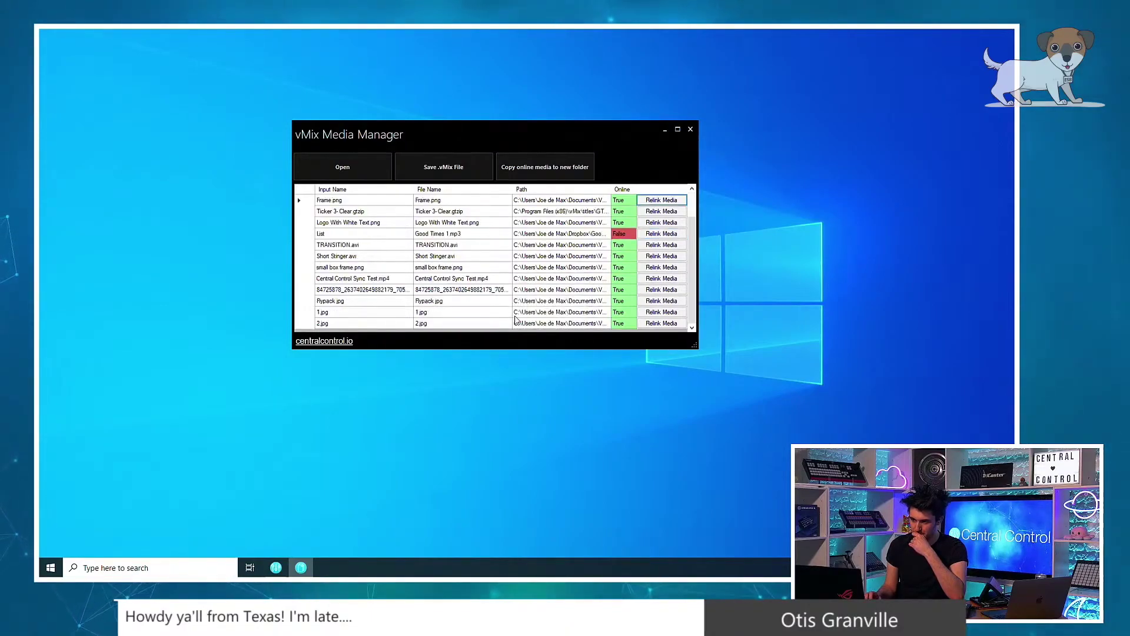
# Step: Relink Good Times 1.mp3 from assets\musics so every file reads True
pyautogui.click(647, 234)
pyautogui.click(497, 146)
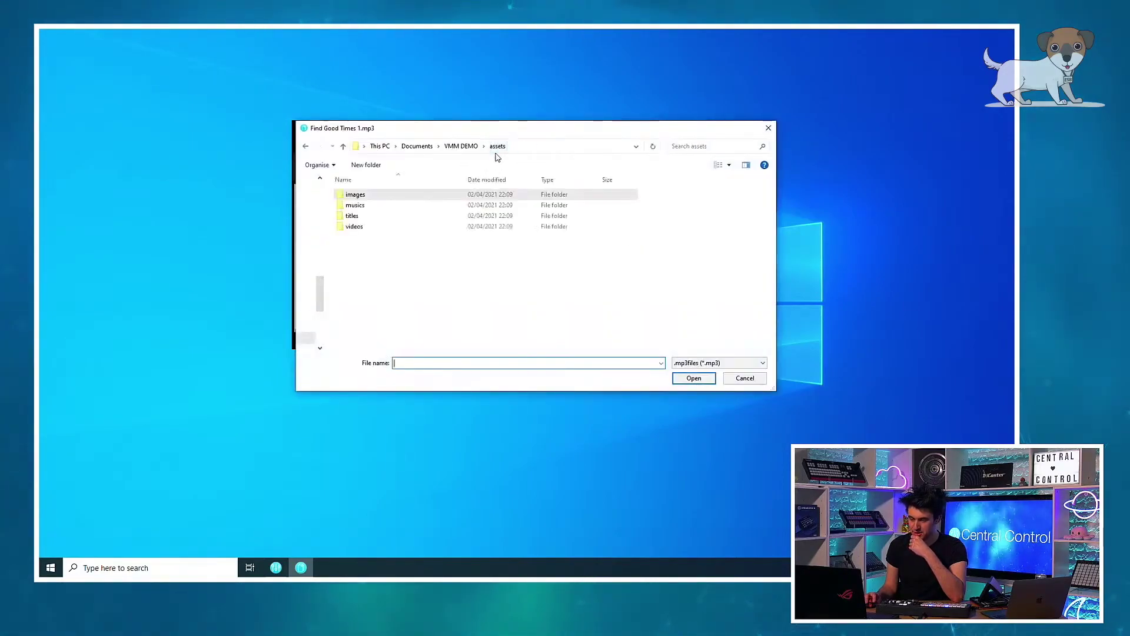
pyautogui.doubleClick(454, 206)
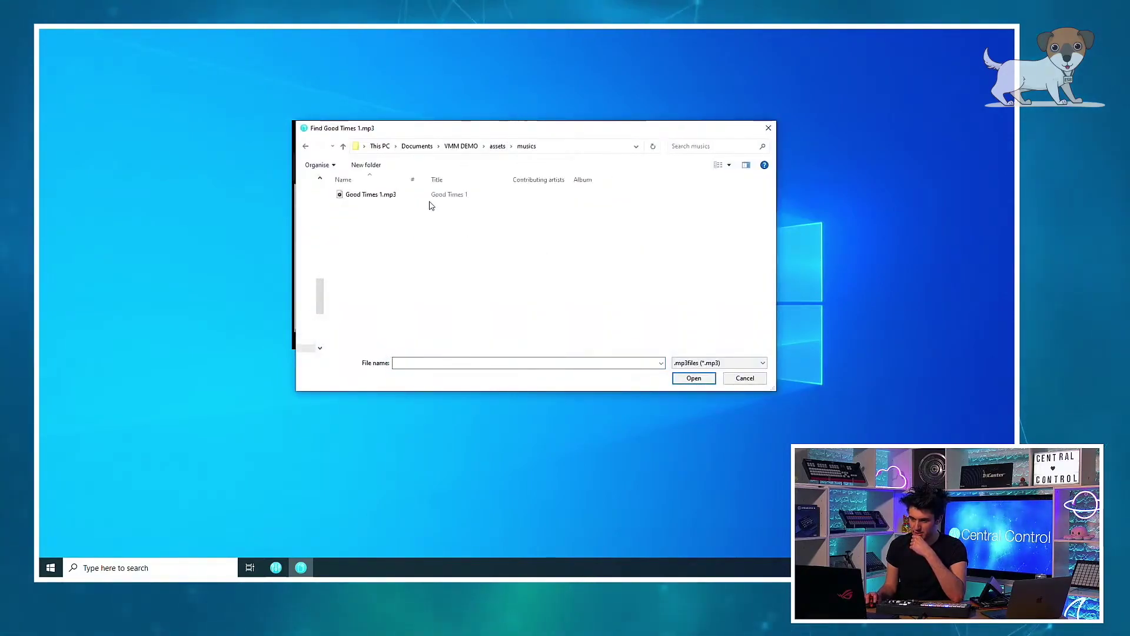
pyautogui.doubleClick(371, 194)
pyautogui.click(519, 331)
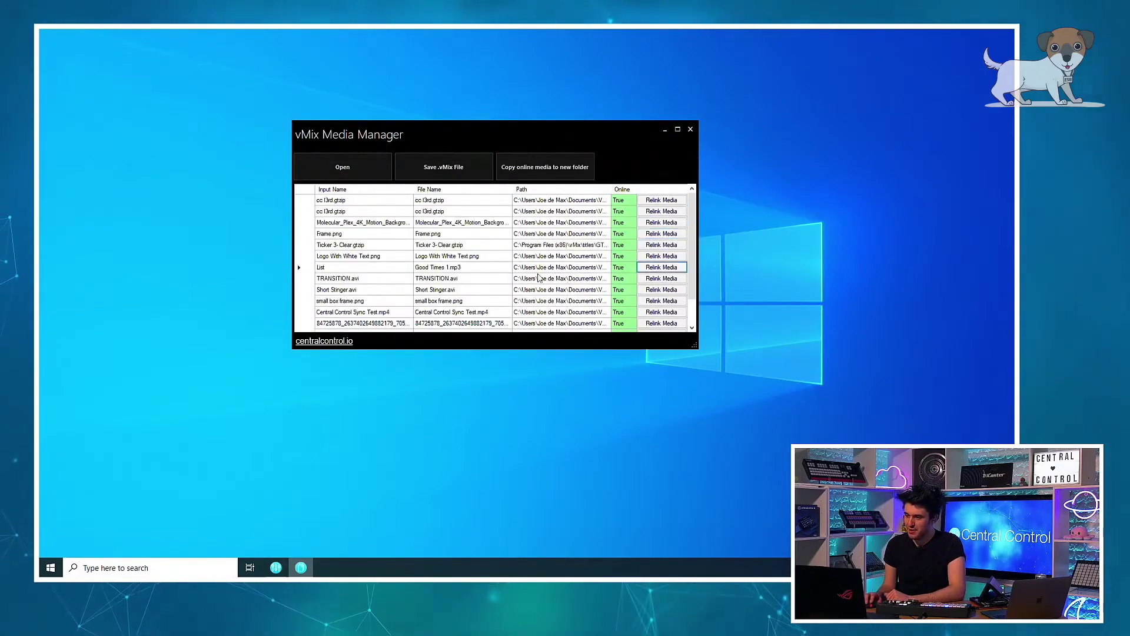
pyautogui.scroll(-1, 565, 282)
# Step: Save the preset in VMM DEMO with ' relinked' added to its file name
pyautogui.scroll(1, 589, 258)
pyautogui.scroll(-1, 614, 238)
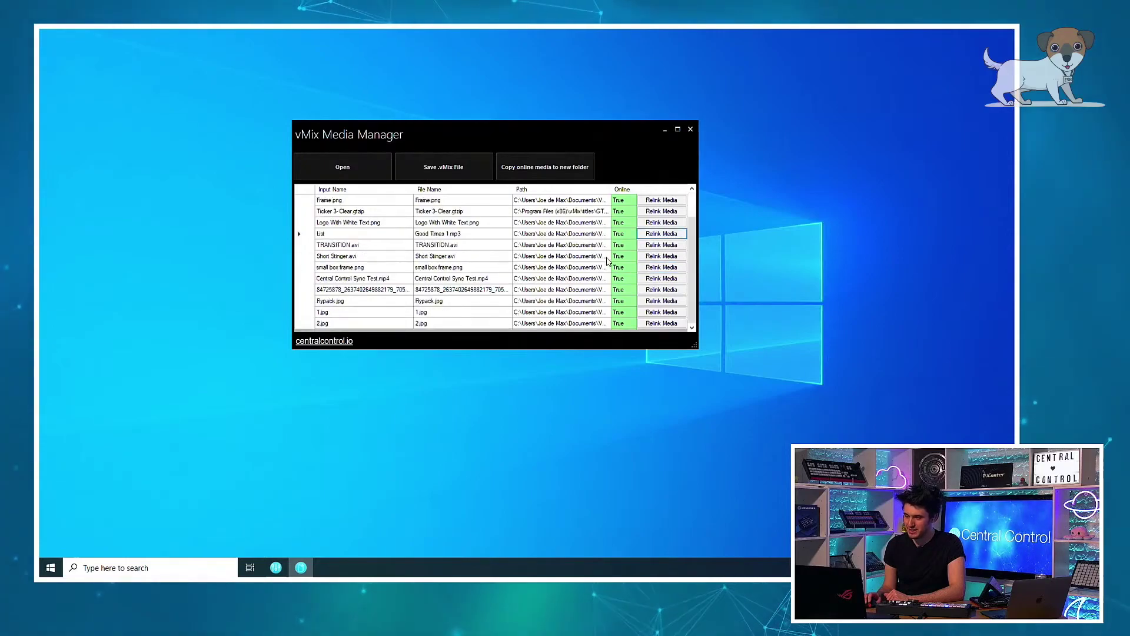
pyautogui.scroll(1, 614, 239)
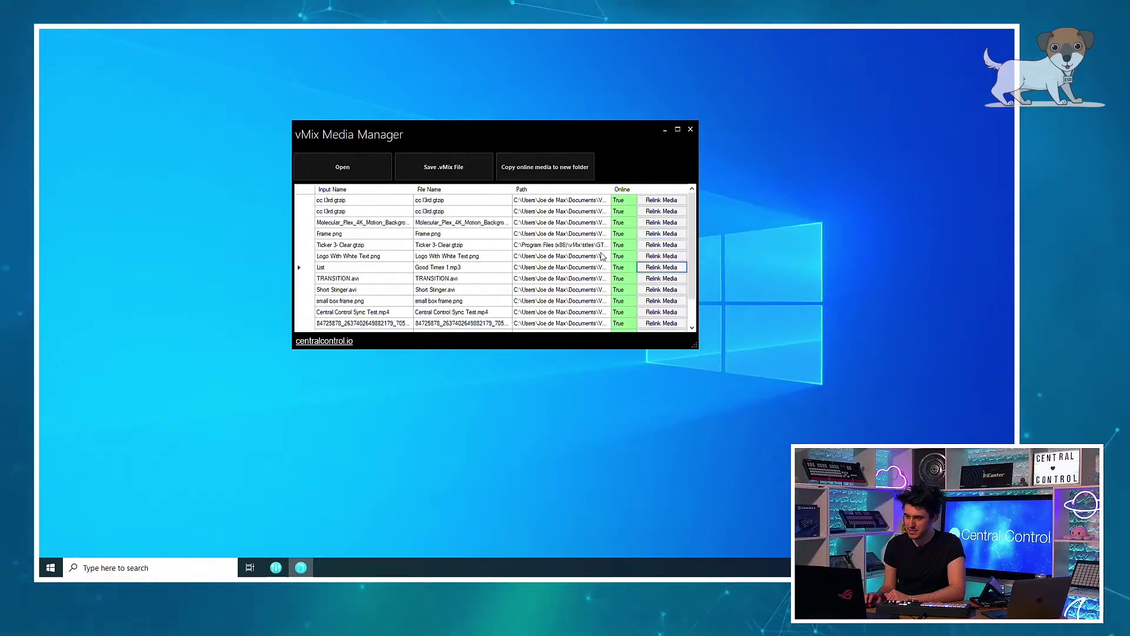
pyautogui.click(455, 171)
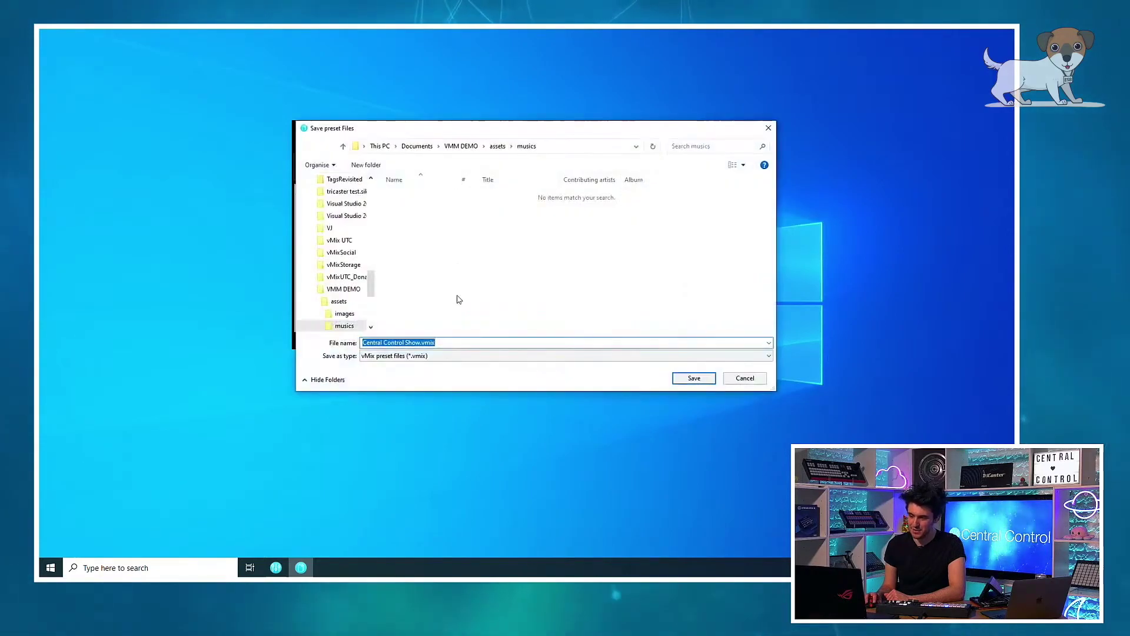
pyautogui.click(461, 146)
pyautogui.click(424, 344)
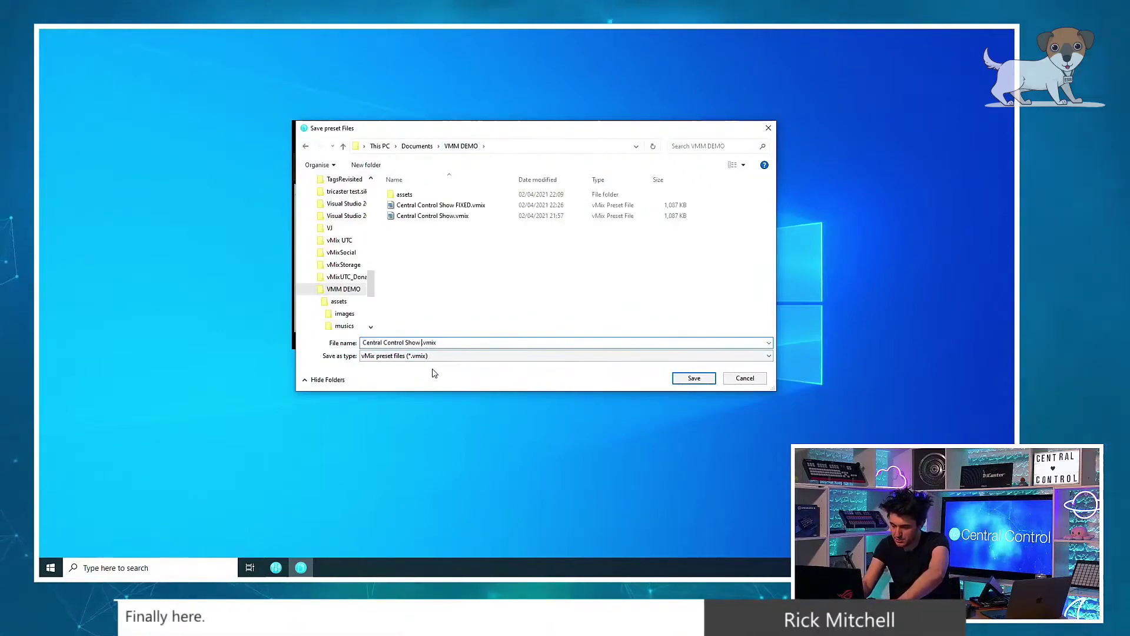
pyautogui.write('relinked')
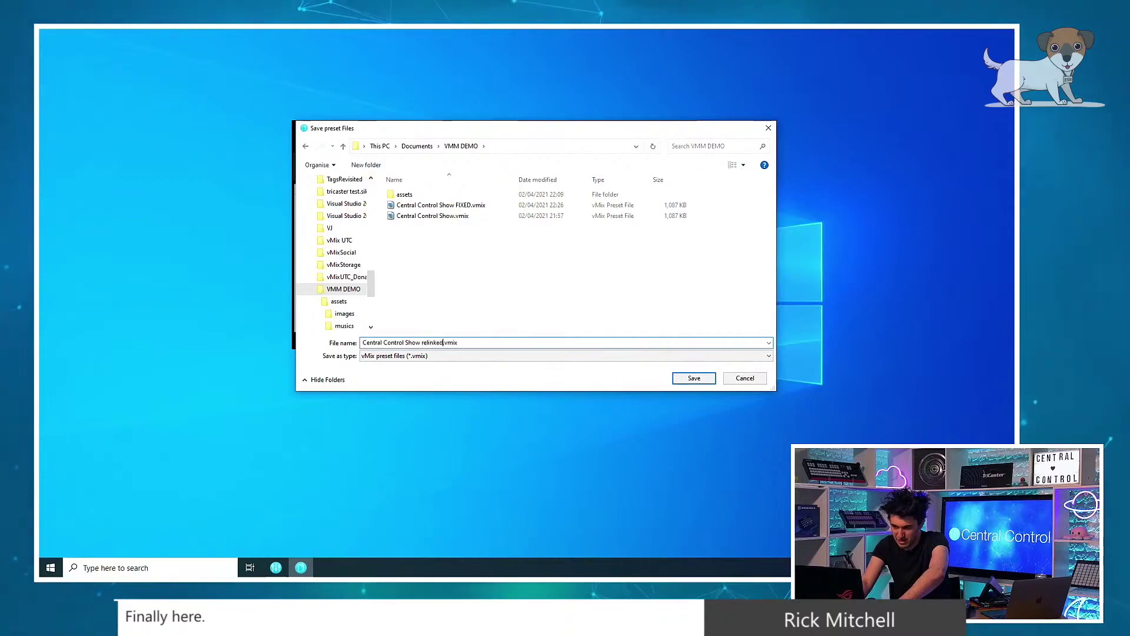
pyautogui.press('Return')
pyautogui.press('Return')
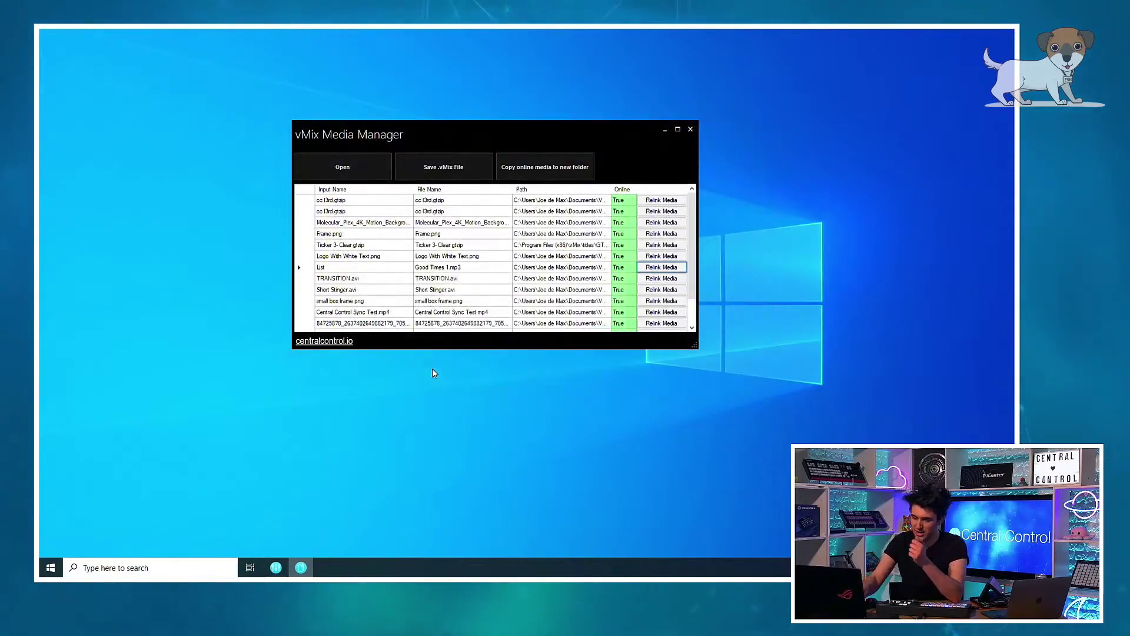
# Step: Start vMix and open Central Control Show relinked.vmix, loading all its inputs
pyautogui.click(147, 568)
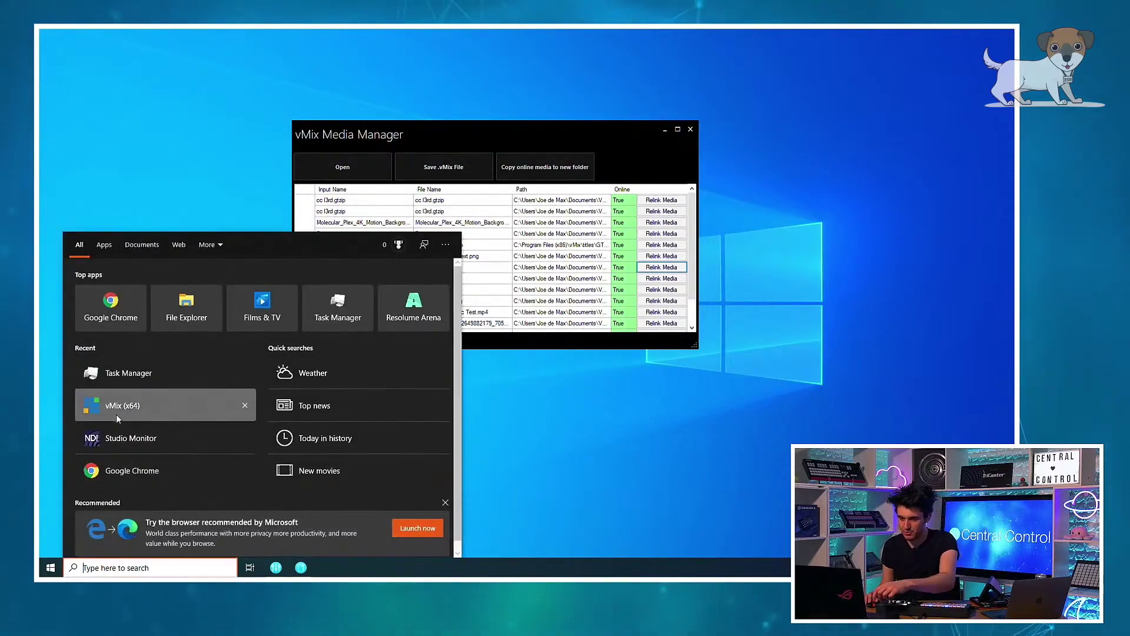
pyautogui.click(117, 415)
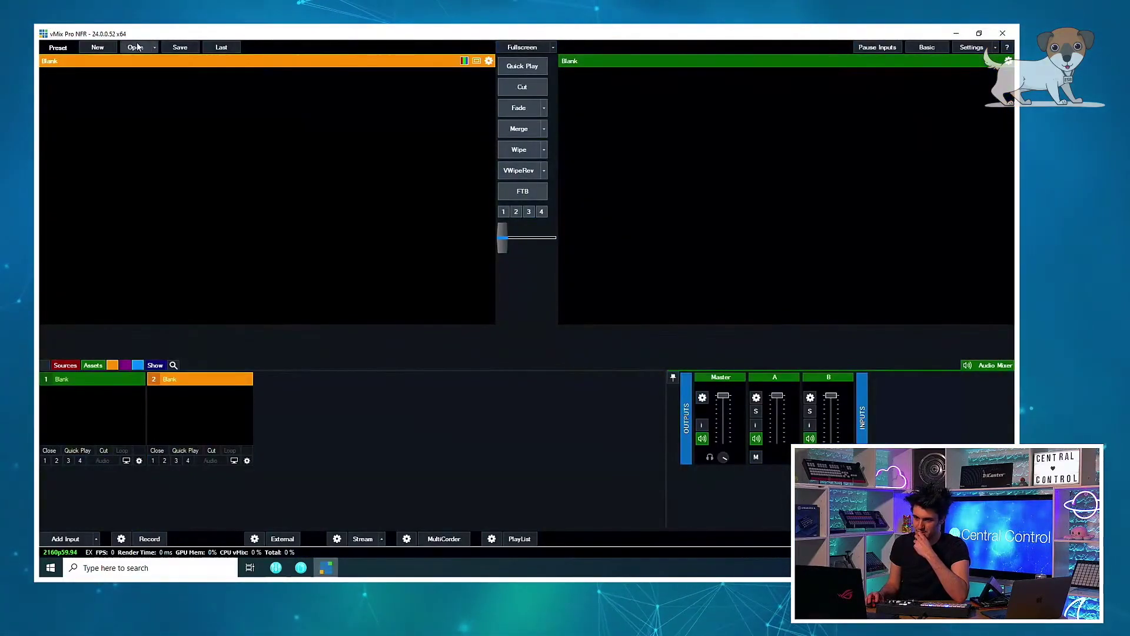
pyautogui.click(137, 48)
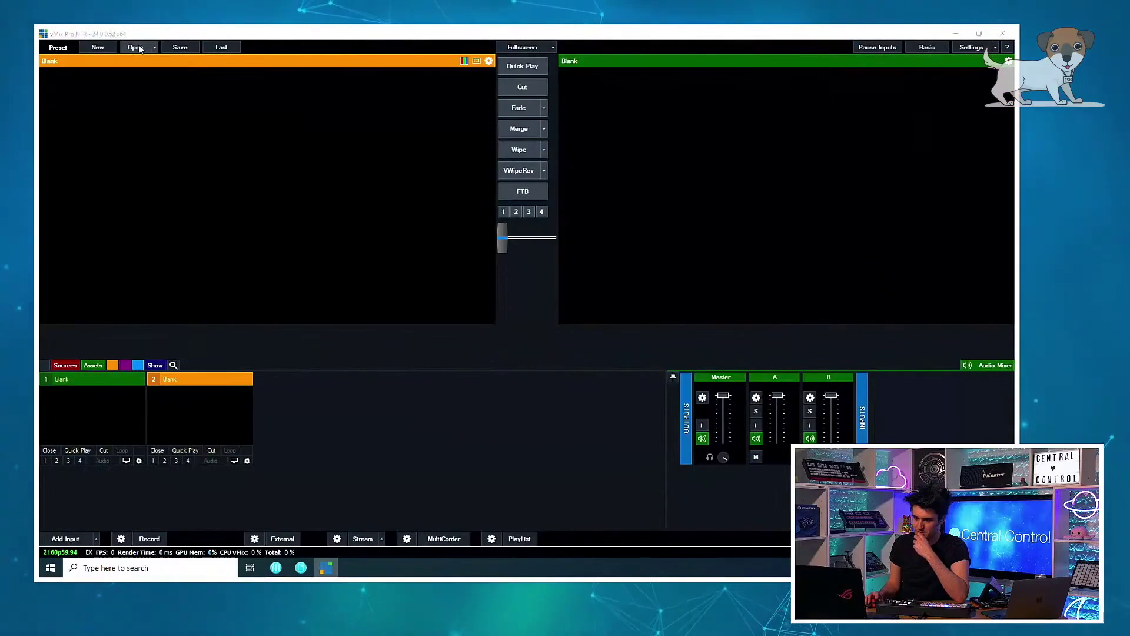
pyautogui.click(167, 136)
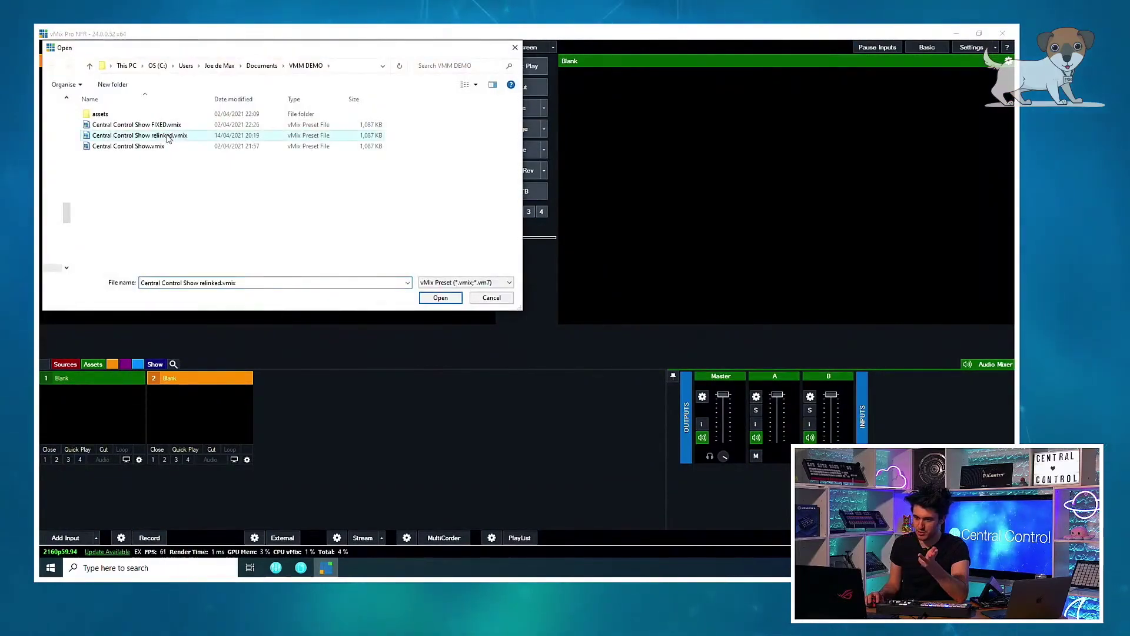
pyautogui.doubleClick(169, 136)
pyautogui.click(574, 384)
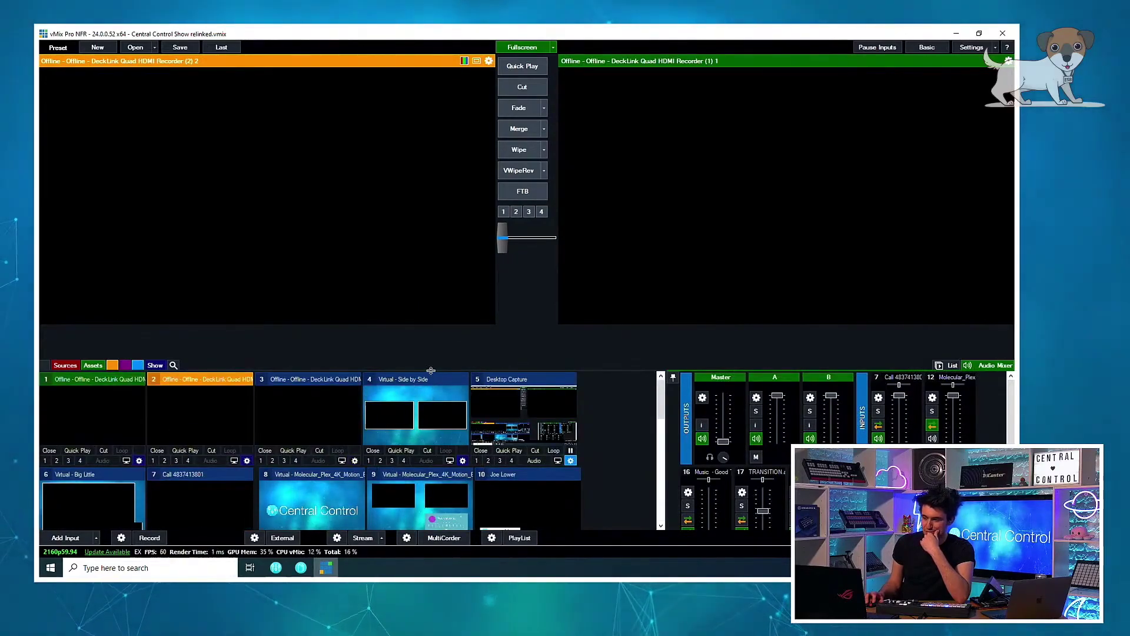
# Step: Drag the input panel divider upward and scroll the grid to check the loaded inputs
pyautogui.moveTo(432, 346); pyautogui.dragTo(432, 319)
pyautogui.scroll(-1, 410, 375)
pyautogui.scroll(1, 411, 375)
pyautogui.scroll(-5, 404, 376)
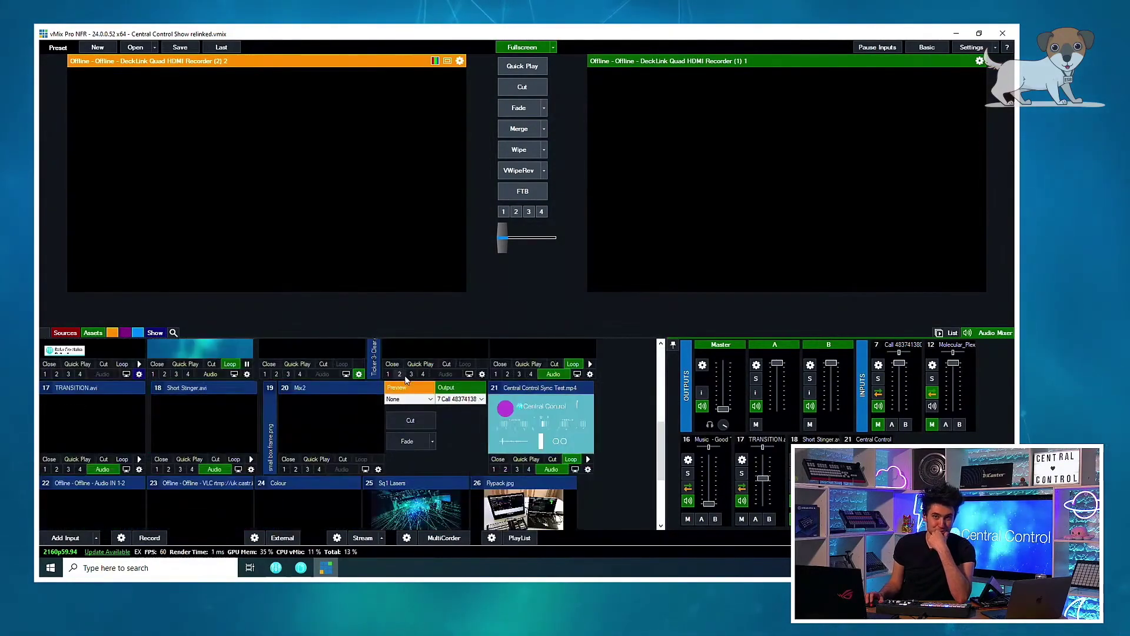
pyautogui.scroll(5, 408, 381)
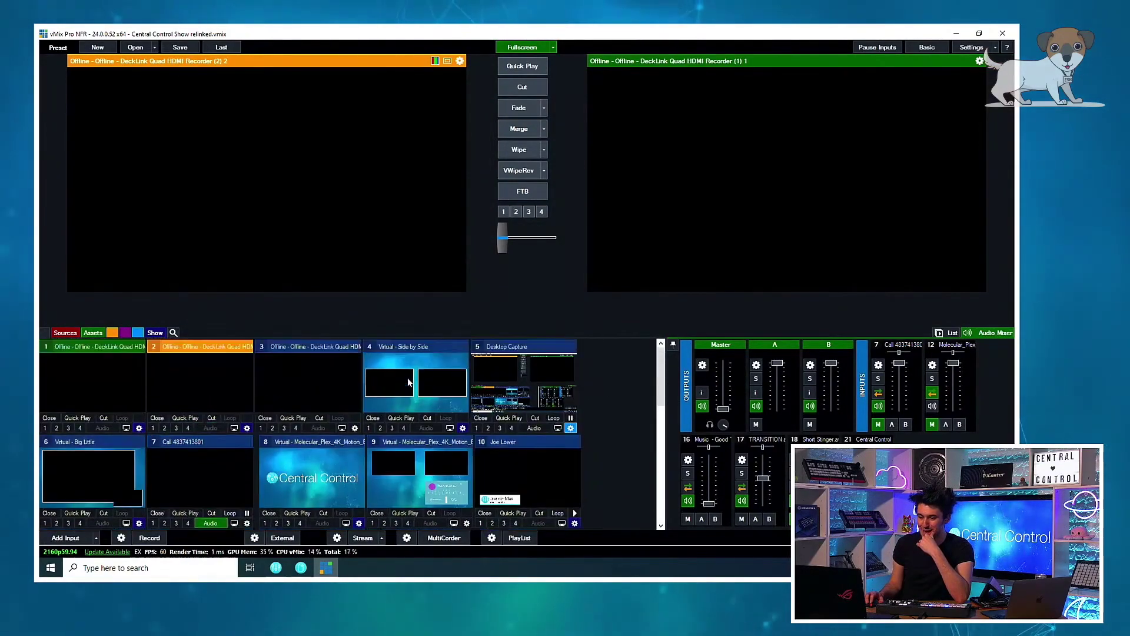